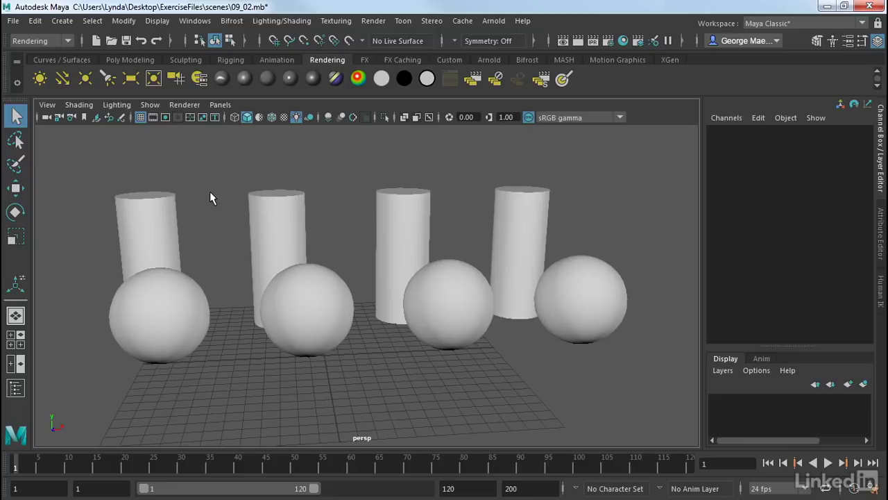
# - Select the leftmost cylinder and sphere, and detach the Lighting/Shading commands as a floating window beside the objects
pyautogui.moveTo(202, 226); pyautogui.dragTo(169, 300)
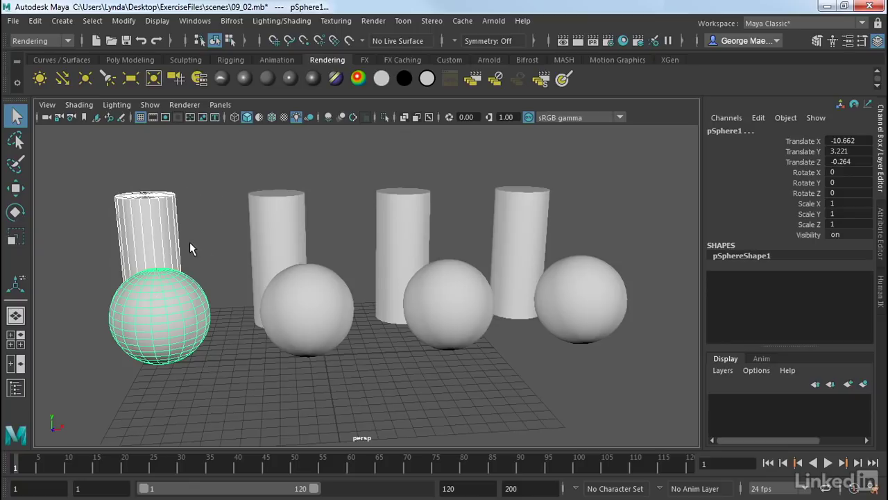
pyautogui.click(41, 42)
pyautogui.click(39, 107)
pyautogui.click(285, 21)
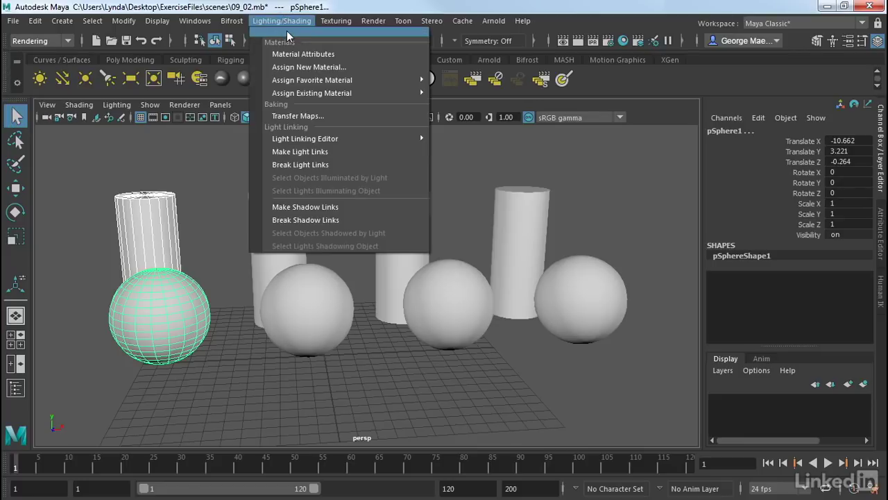
pyautogui.moveTo(299, 93)
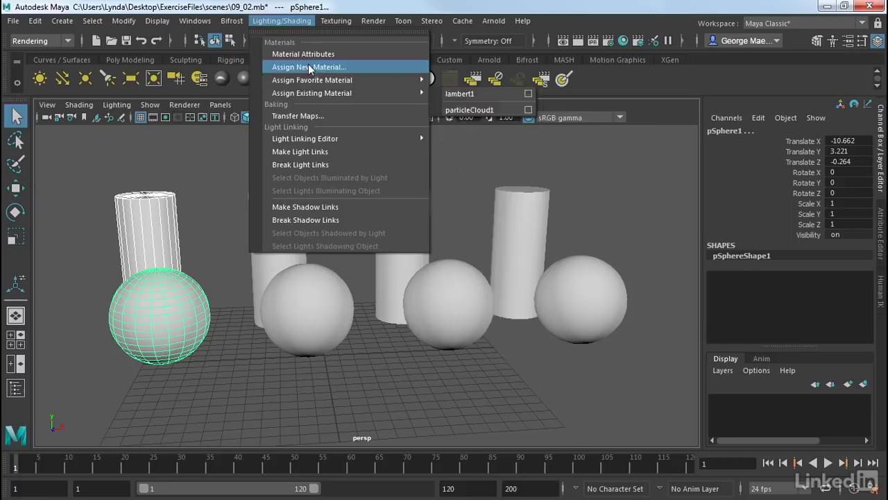
pyautogui.click(313, 31)
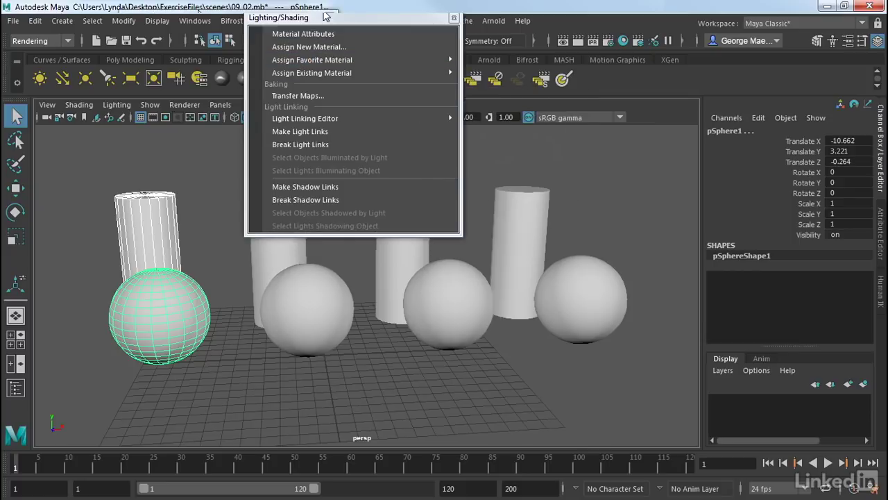
pyautogui.moveTo(327, 17)
pyautogui.mouseDown()
pyautogui.moveTo(476, 71)
pyautogui.moveTo(618, 83)
pyautogui.moveTo(560, 79)
pyautogui.mouseUp()
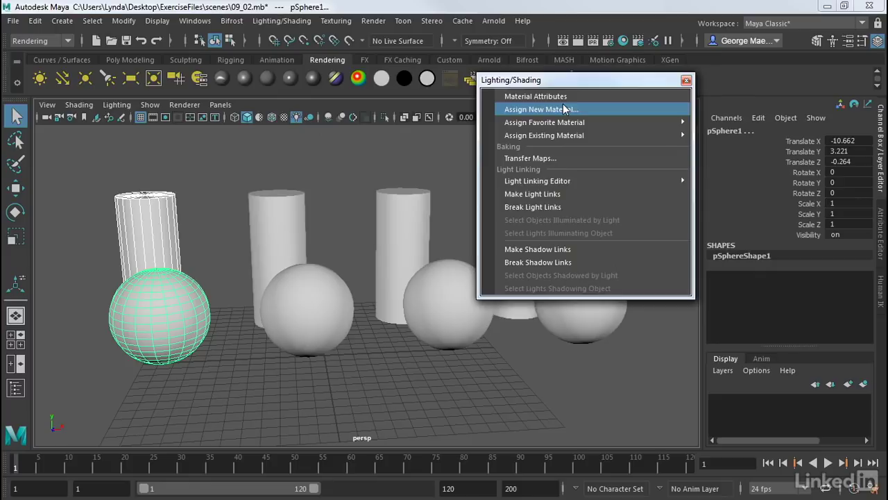
pyautogui.moveTo(564, 125)
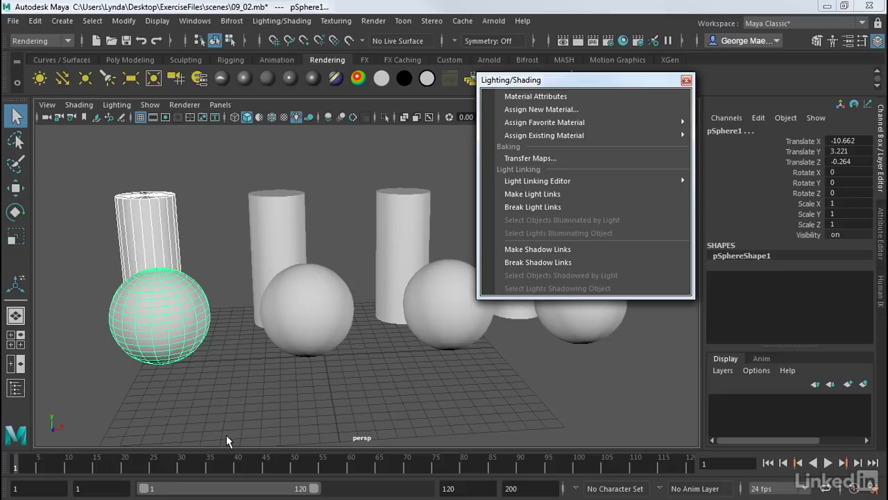
# - Examine the material assignment options offered on the leftmost cylinder, including the new-material window, without assigning anything
pyautogui.rightClick(145, 263)
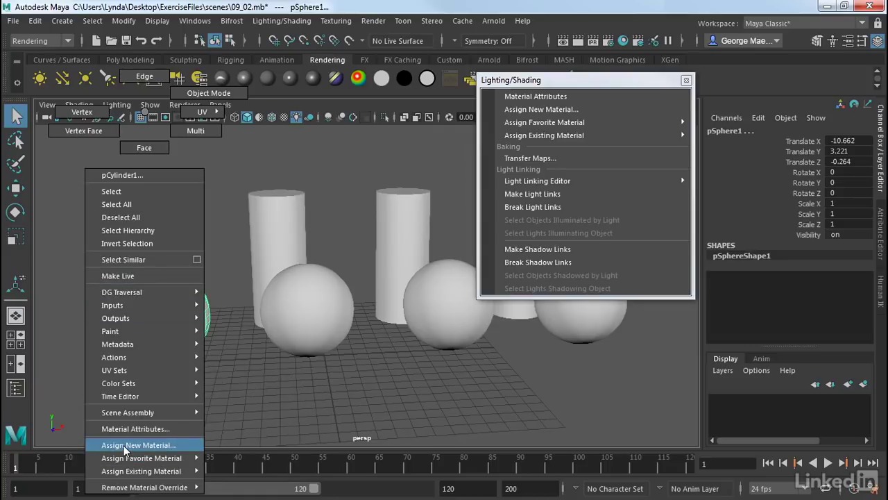
pyautogui.moveTo(127, 472)
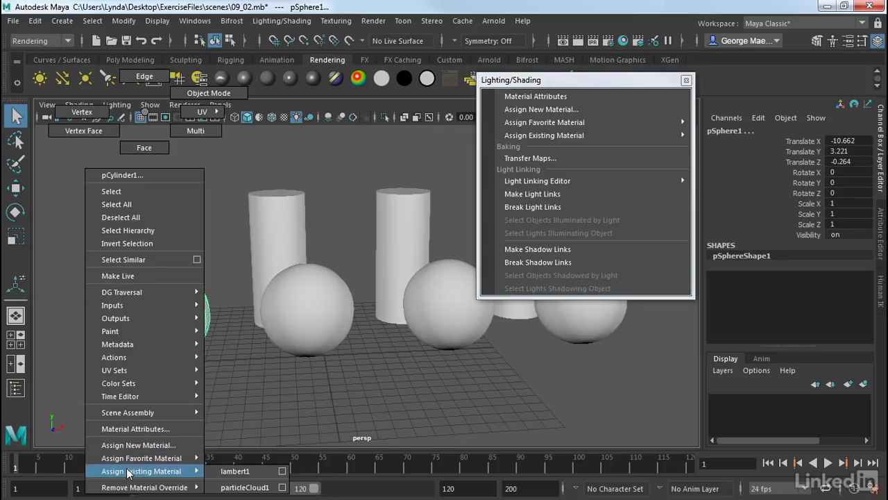
pyautogui.click(163, 445)
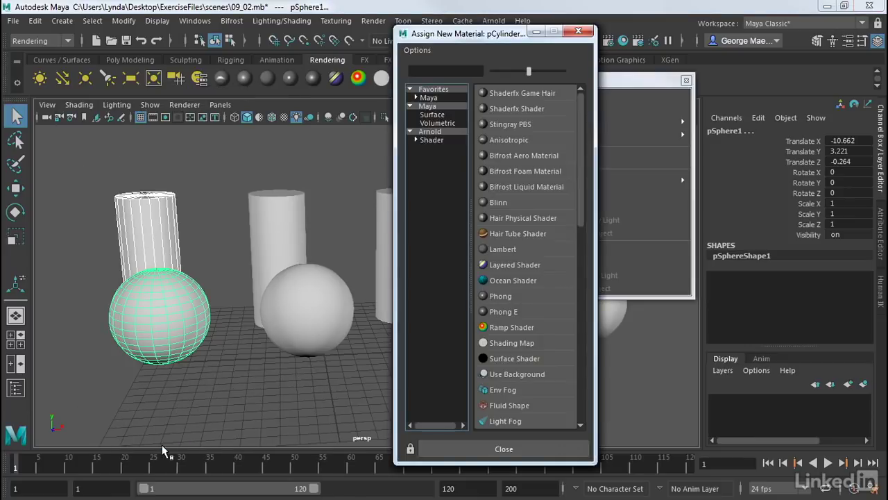
pyautogui.click(586, 32)
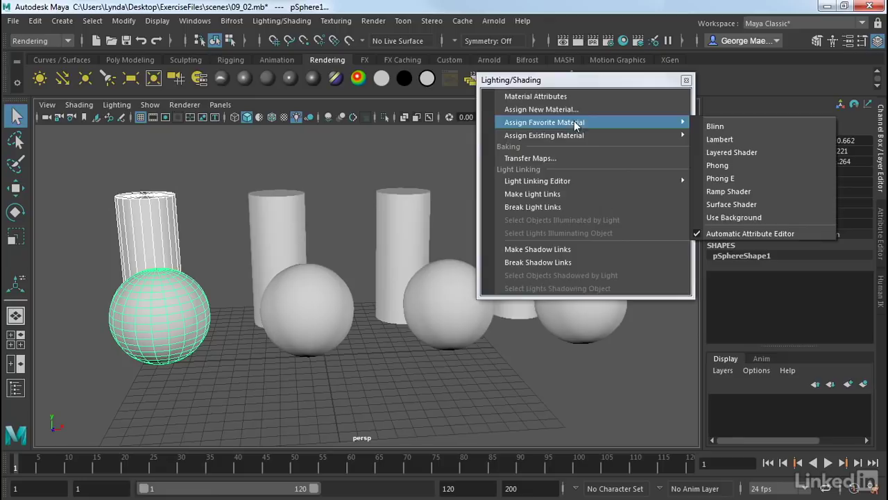
# - Examine the Maya Surface, Maya Volumetric and Arnold categories of assignable new materials, and close the list without assigning one
pyautogui.click(521, 111)
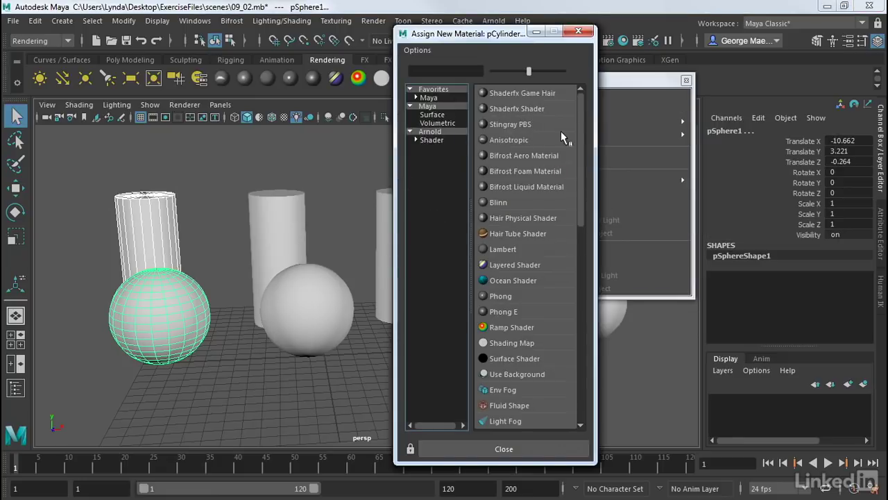
pyautogui.moveTo(578, 107)
pyautogui.mouseDown()
pyautogui.moveTo(584, 331)
pyautogui.moveTo(592, 273)
pyautogui.moveTo(584, 93)
pyautogui.moveTo(592, 230)
pyautogui.moveTo(584, 331)
pyautogui.moveTo(584, 93)
pyautogui.mouseUp()
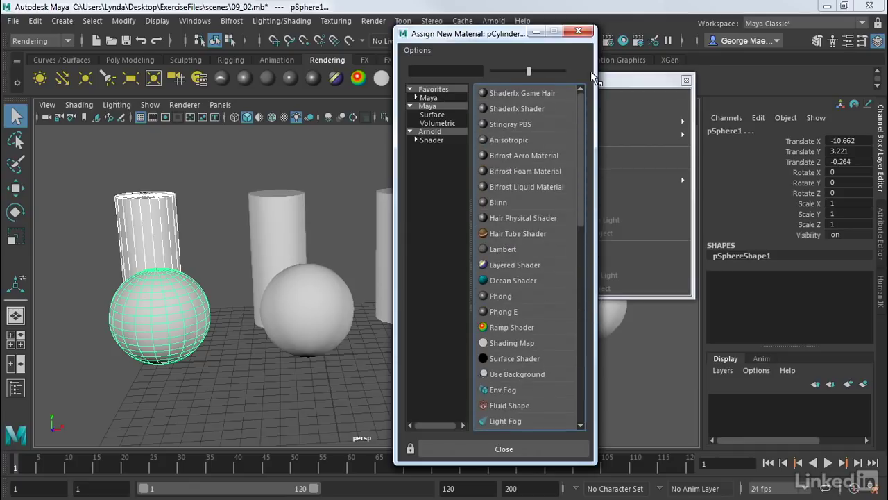
pyautogui.click(433, 105)
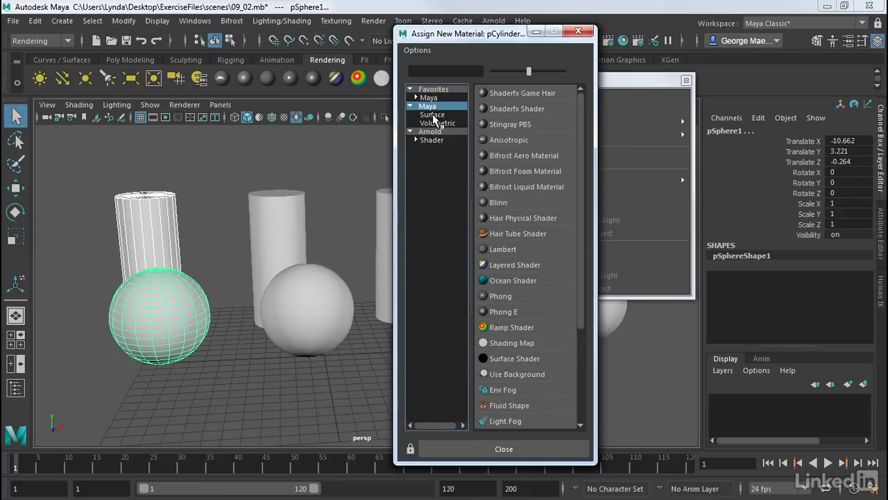
pyautogui.click(433, 115)
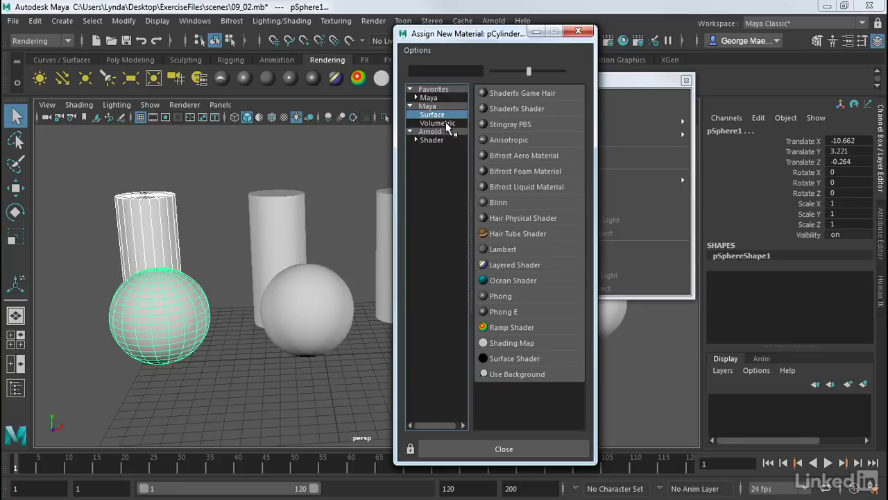
pyautogui.click(445, 123)
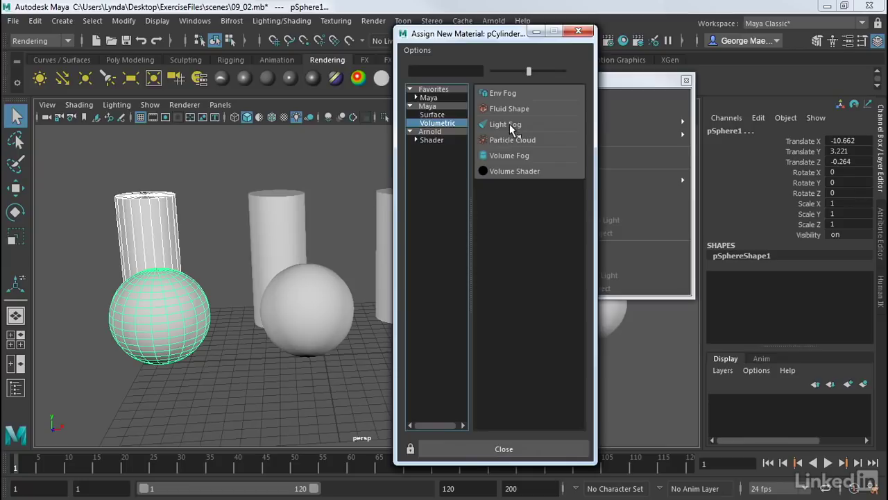
pyautogui.click(430, 131)
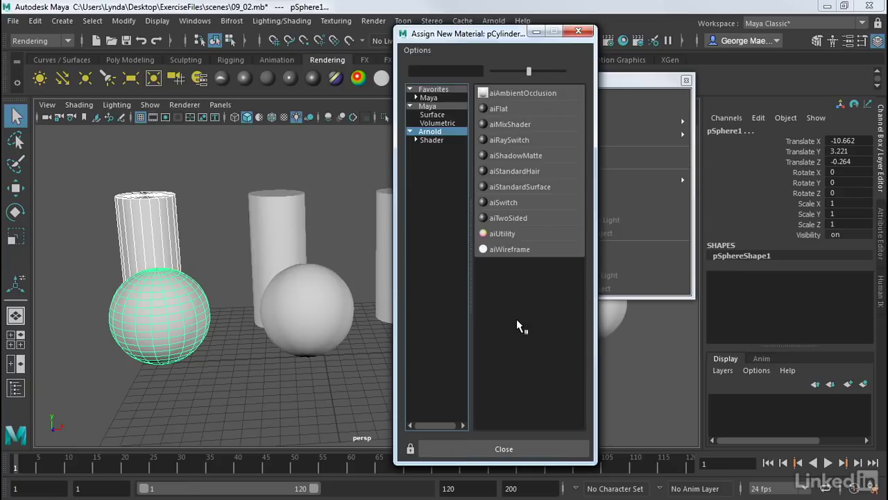
pyautogui.click(433, 114)
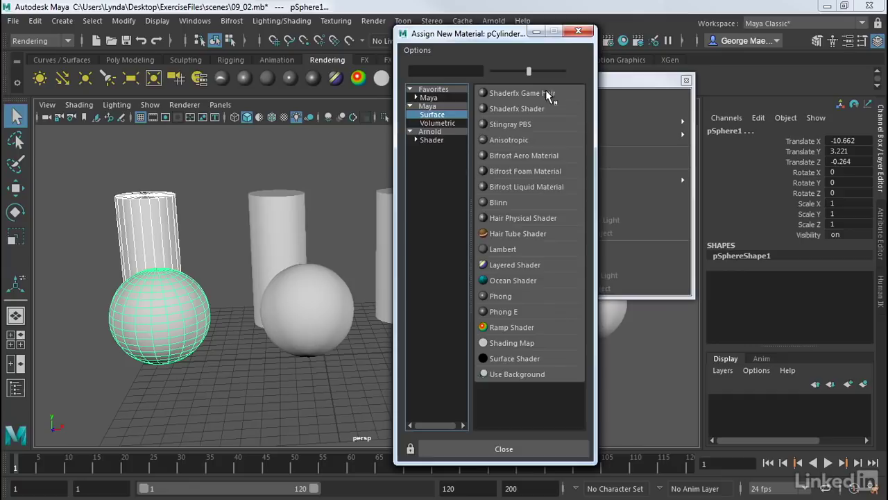
pyautogui.click(578, 31)
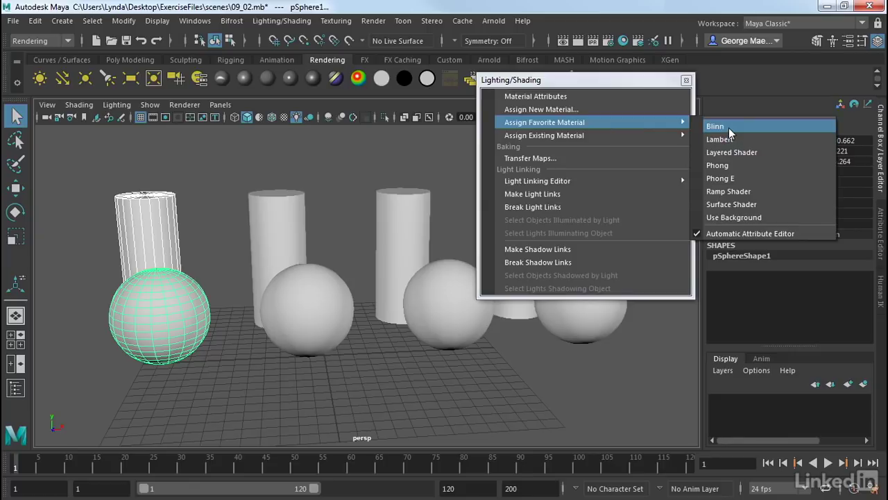
# - Close the floating Lighting/Shading window and assign a new Lambert material to the leftmost cylinder and sphere
pyautogui.click(722, 179)
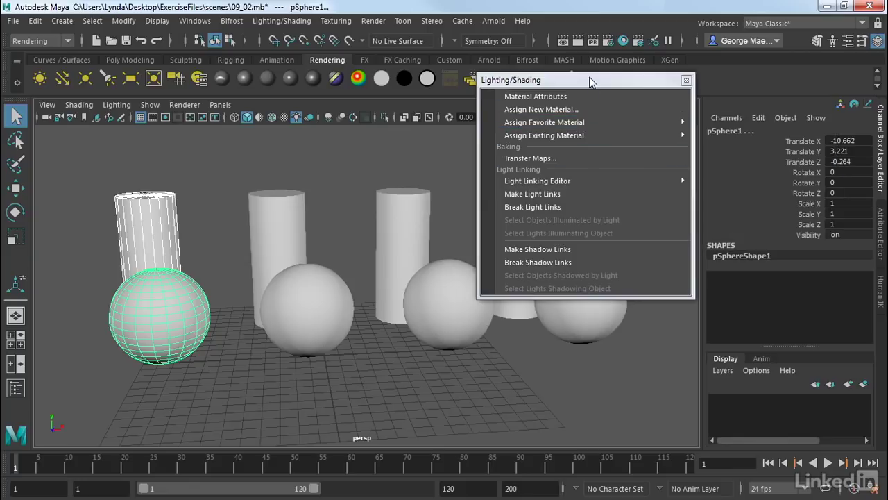
pyautogui.click(686, 79)
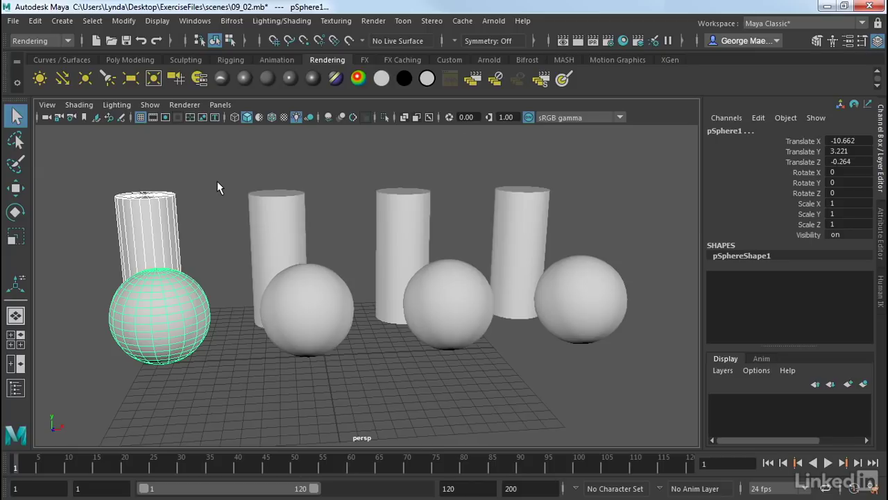
pyautogui.click(303, 23)
pyautogui.moveTo(331, 83)
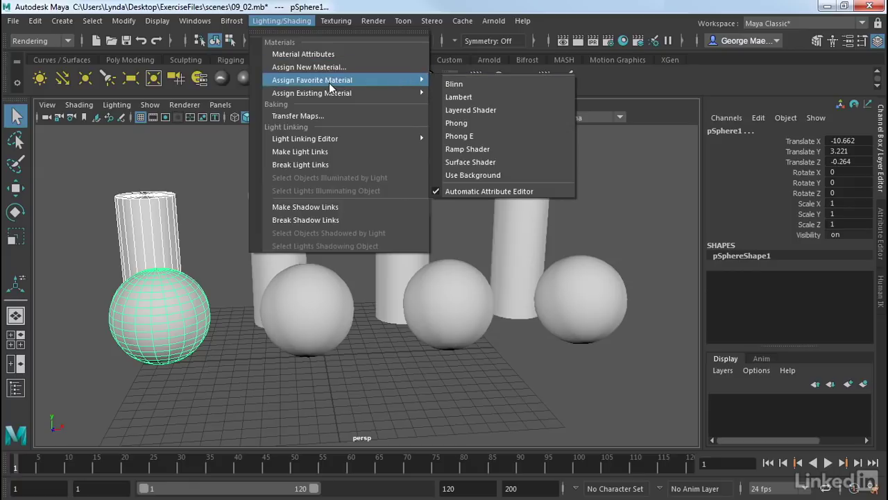
pyautogui.click(455, 98)
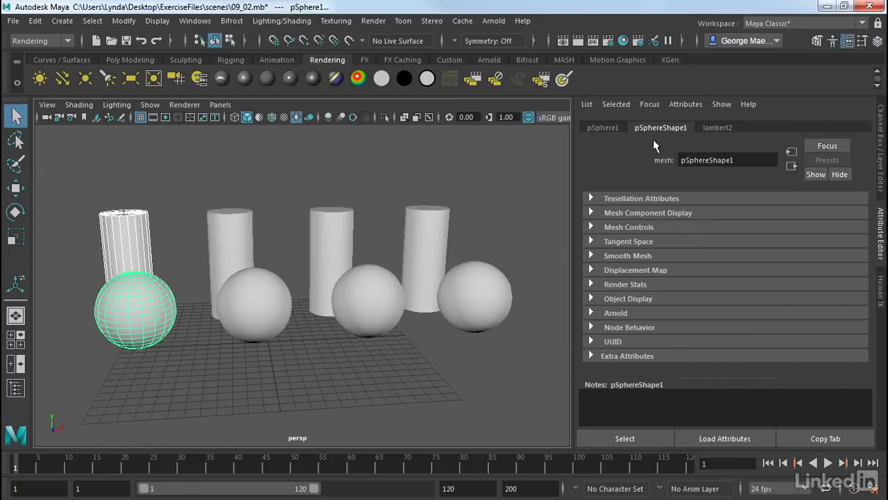
# - Set the new Lambert material's color to orange with hue 25.385, saturation 0.878 and value 0.527
pyautogui.click(705, 131)
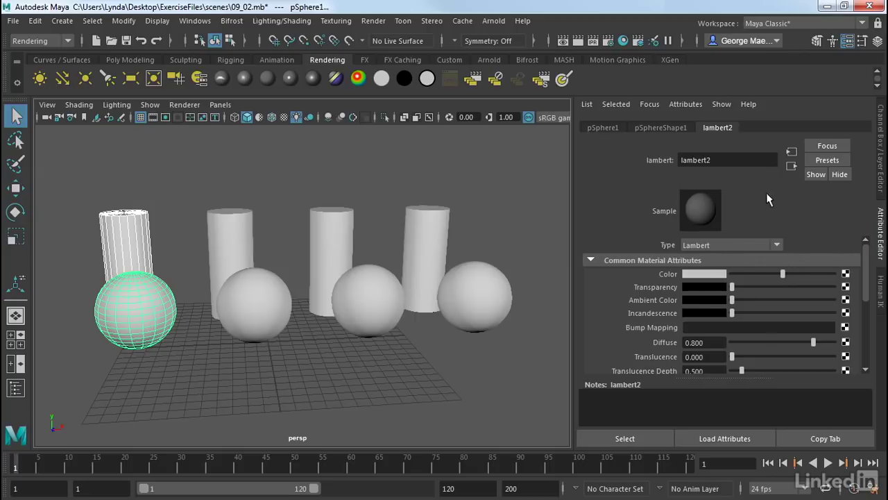
pyautogui.scroll(-5, 871, 254)
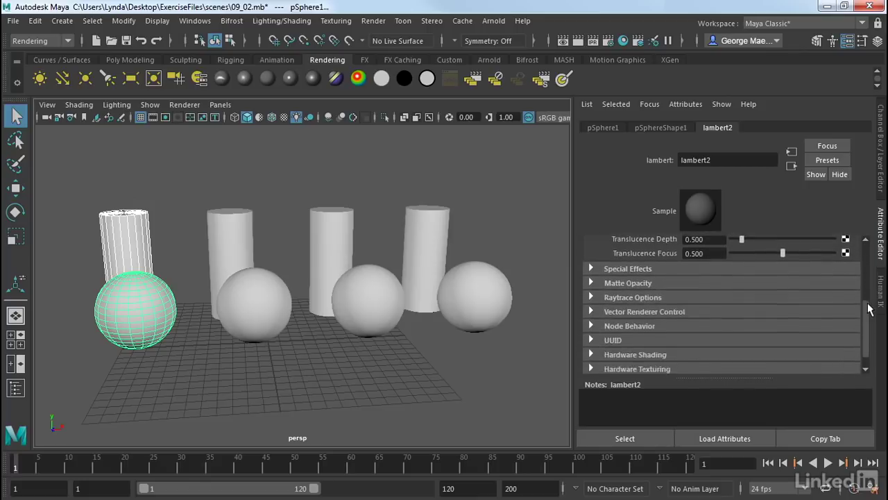
pyautogui.scroll(5, 873, 254)
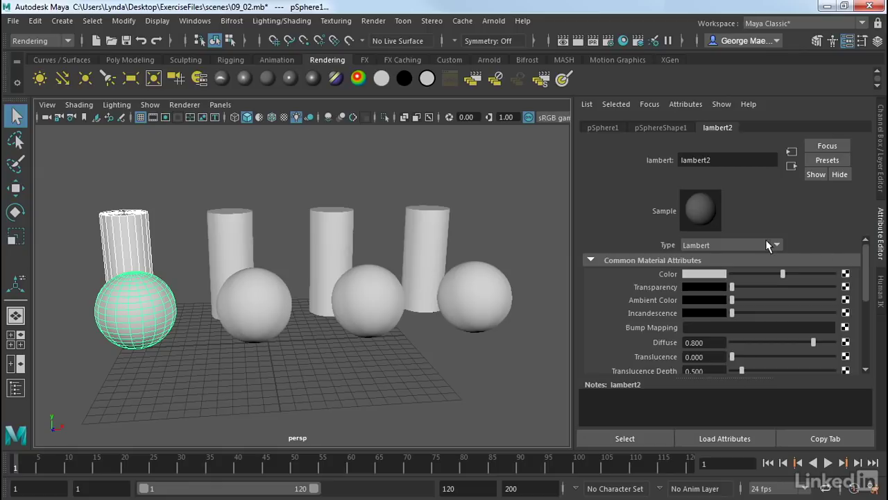
pyautogui.click(702, 274)
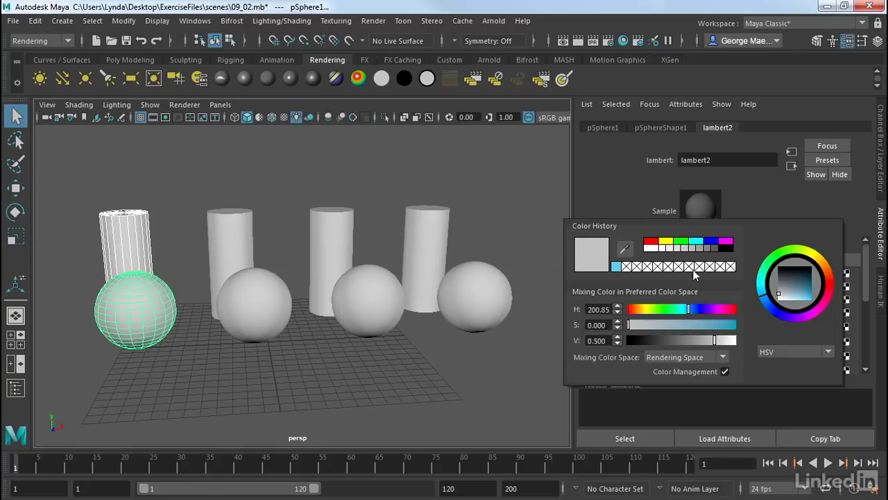
pyautogui.click(665, 240)
pyautogui.moveTo(734, 325); pyautogui.dragTo(716, 340)
pyautogui.moveTo(645, 310); pyautogui.dragTo(636, 309)
pyautogui.moveTo(695, 324); pyautogui.dragTo(721, 325)
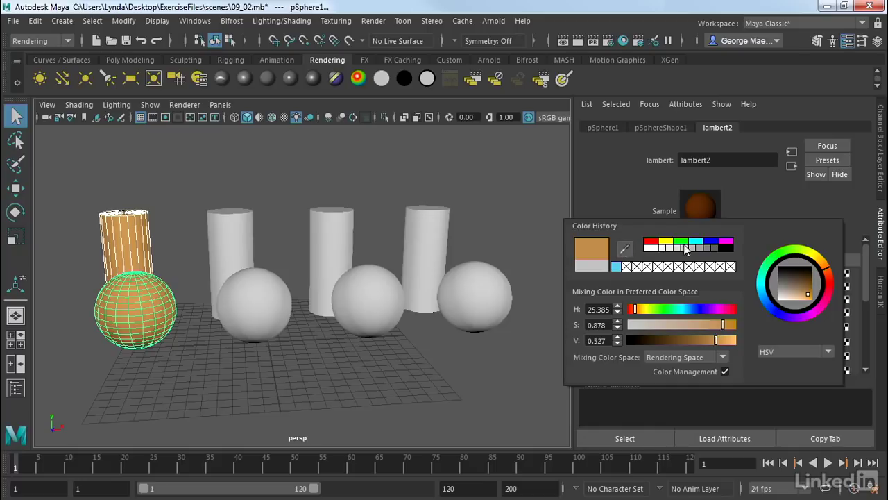
pyautogui.click(619, 258)
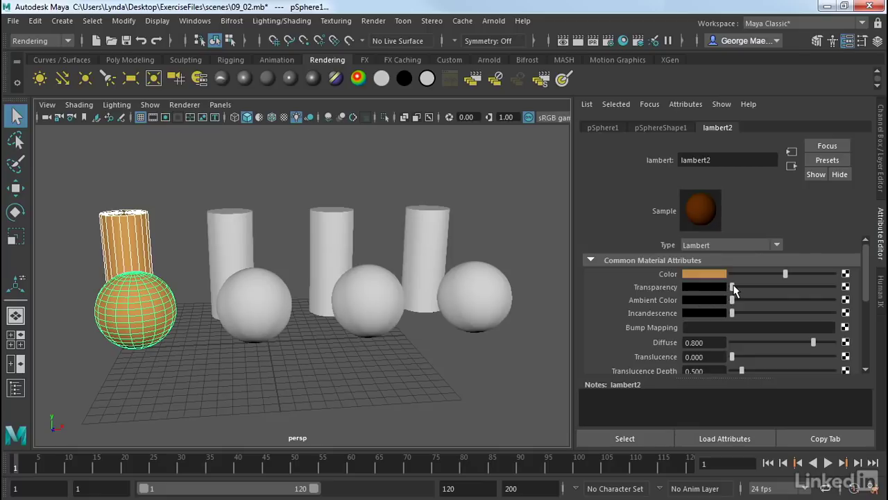
# - Try out the orange Lambert material's transparency, ambient color and incandescence, returning each one to black
pyautogui.moveTo(733, 290); pyautogui.dragTo(722, 305)
pyautogui.click(186, 105)
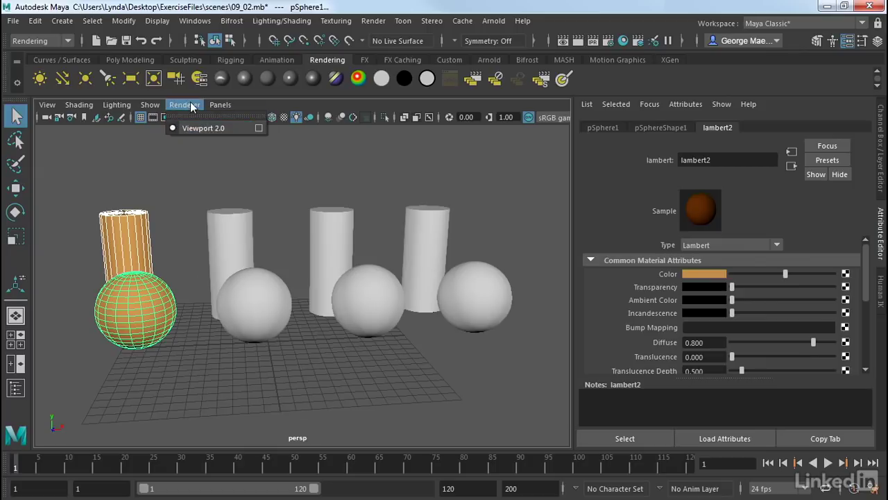
pyautogui.click(194, 106)
pyautogui.moveTo(731, 299); pyautogui.dragTo(727, 323)
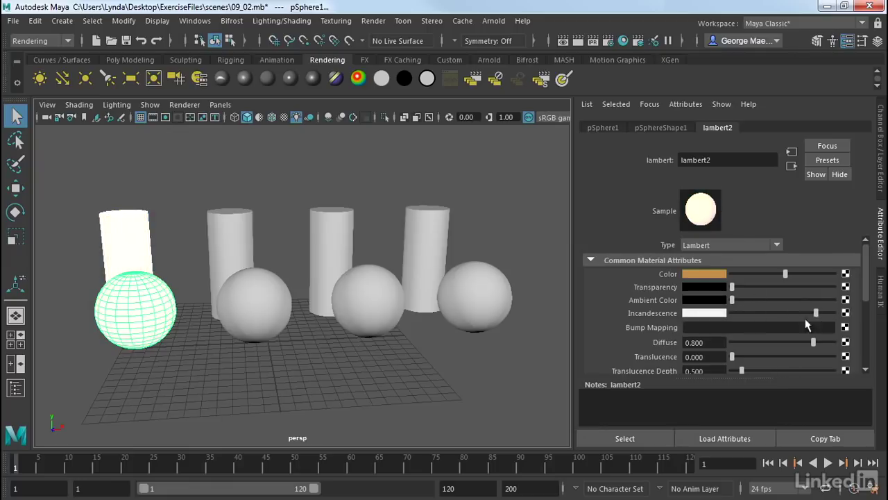
# - Set the orange Lambert material's diffuse to 1.000 and try out its translucence, returning that to 0.000
pyautogui.scroll(-3, 699, 338)
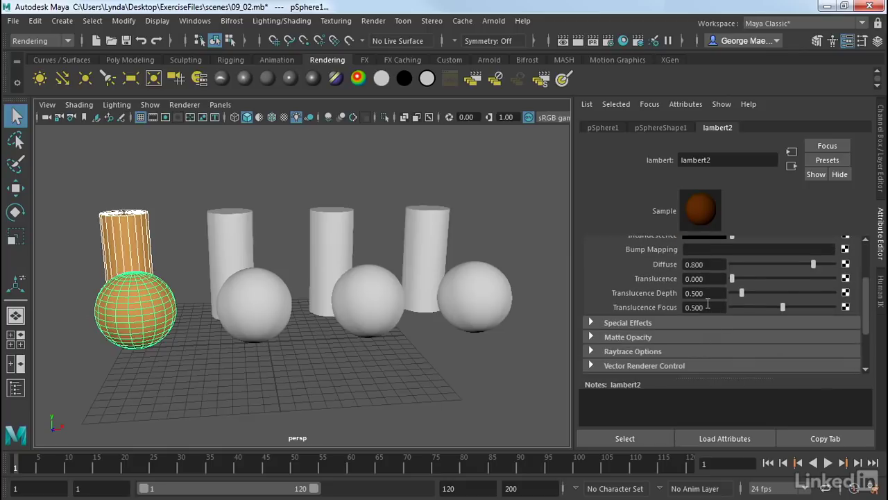
pyautogui.scroll(2, 706, 304)
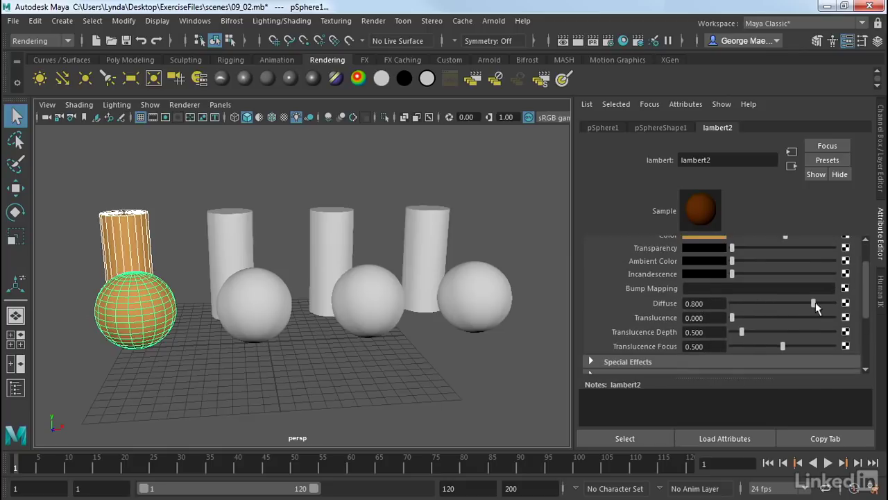
pyautogui.moveTo(814, 304); pyautogui.dragTo(843, 310)
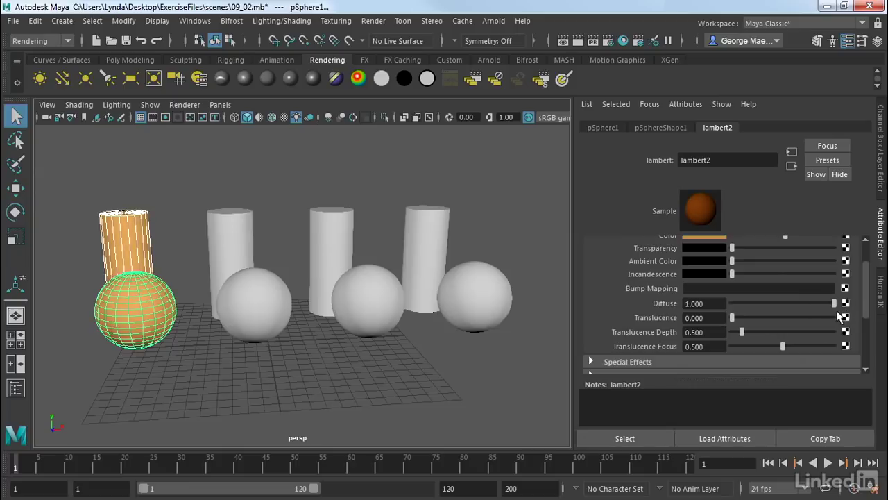
pyautogui.moveTo(733, 319)
pyautogui.mouseDown()
pyautogui.moveTo(785, 325)
pyautogui.moveTo(728, 319)
pyautogui.mouseUp()
pyautogui.scroll(2, 767, 311)
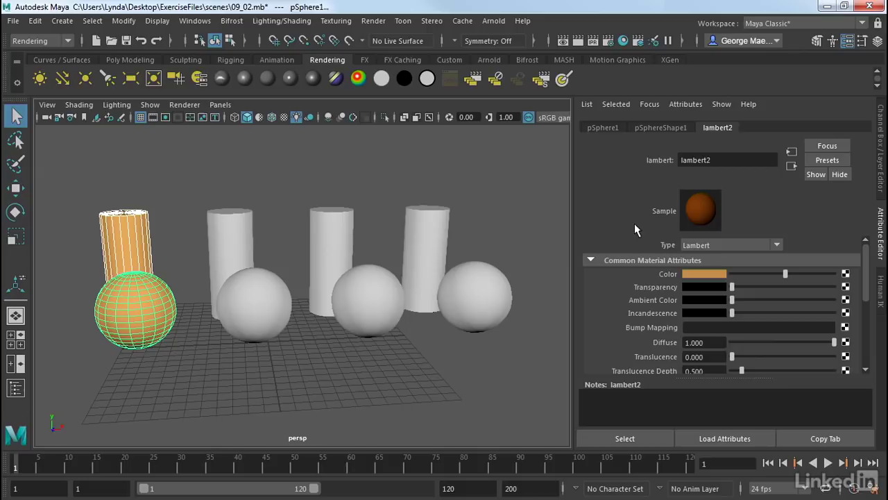
# - Assign a new Blinn material to the second cylinder and sphere from the left and color it bright sky blue
pyautogui.click(278, 230)
pyautogui.moveTo(281, 230); pyautogui.dragTo(237, 294)
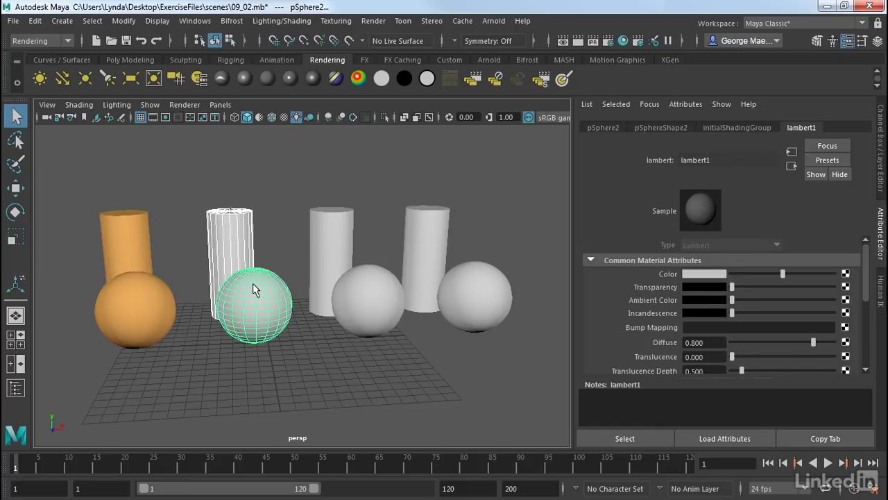
pyautogui.moveTo(253, 284); pyautogui.dragTo(357, 376, button='right')
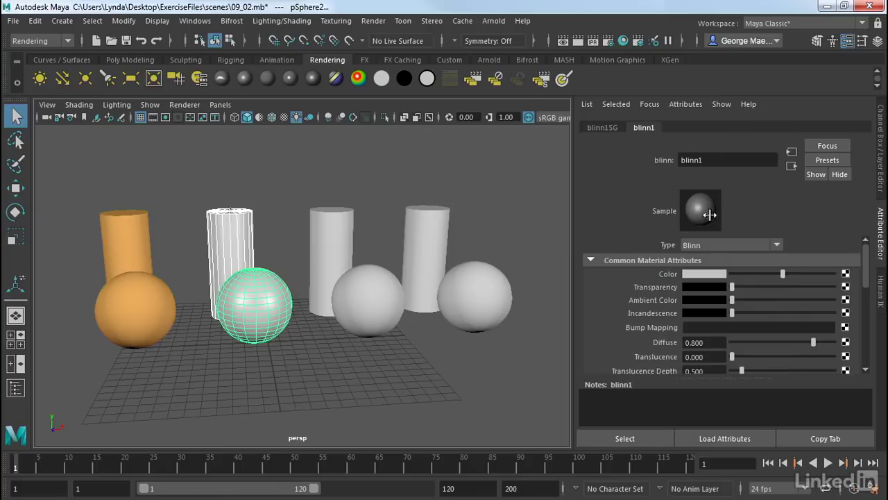
pyautogui.click(714, 275)
pyautogui.click(709, 242)
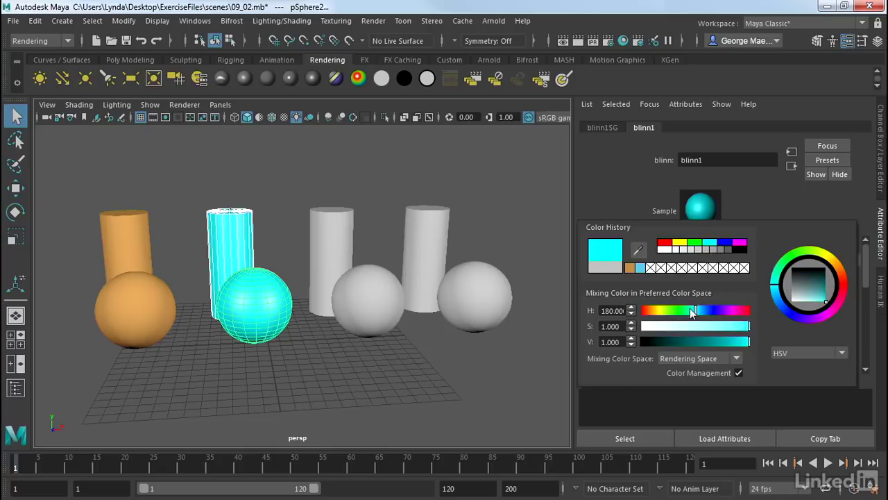
pyautogui.moveTo(689, 308); pyautogui.dragTo(703, 312)
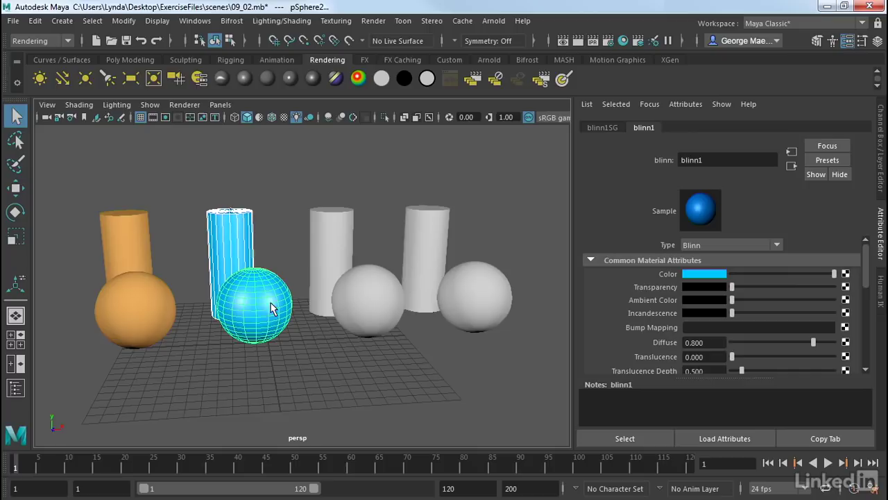
# - Set the blue Blinn material's eccentricity to 0.206, specular roll off to 0.626 and specular color to near white, and lower its reflectivity
pyautogui.keyDown('alt'); pyautogui.moveTo(443, 343); pyautogui.dragTo(106, 338, button='right'); pyautogui.keyUp('alt')
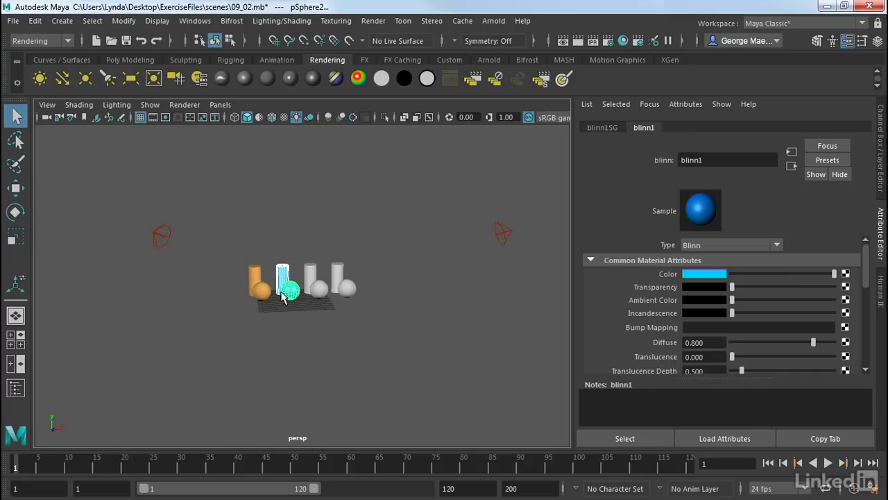
pyautogui.keyDown('alt'); pyautogui.moveTo(282, 297); pyautogui.dragTo(631, 289, button='right'); pyautogui.keyUp('alt')
pyautogui.keyDown('alt'); pyautogui.moveTo(357, 311); pyautogui.dragTo(378, 302, button='right'); pyautogui.keyUp('alt')
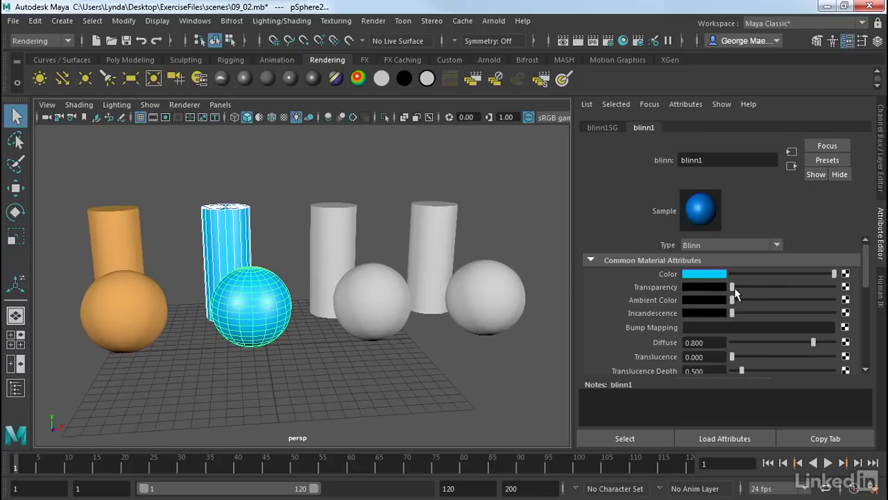
pyautogui.moveTo(734, 287); pyautogui.dragTo(664, 305)
pyautogui.scroll(-3, 642, 316)
pyautogui.scroll(-2, 643, 319)
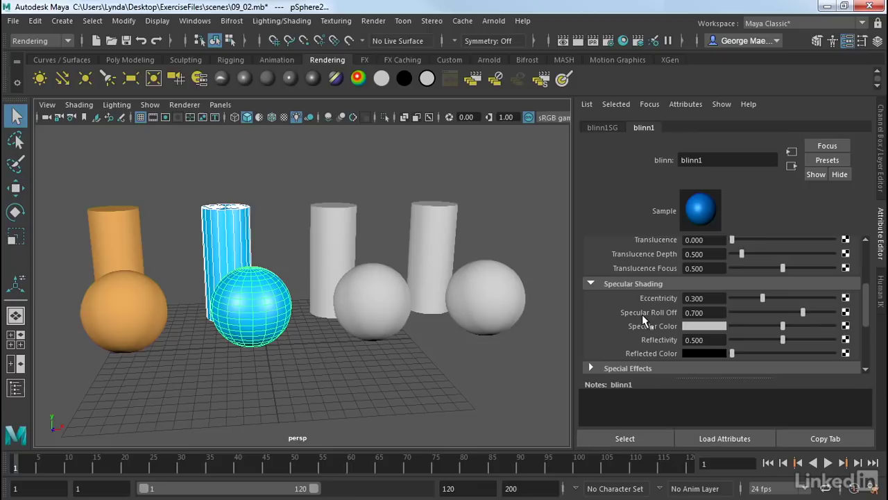
pyautogui.scroll(-2, 644, 319)
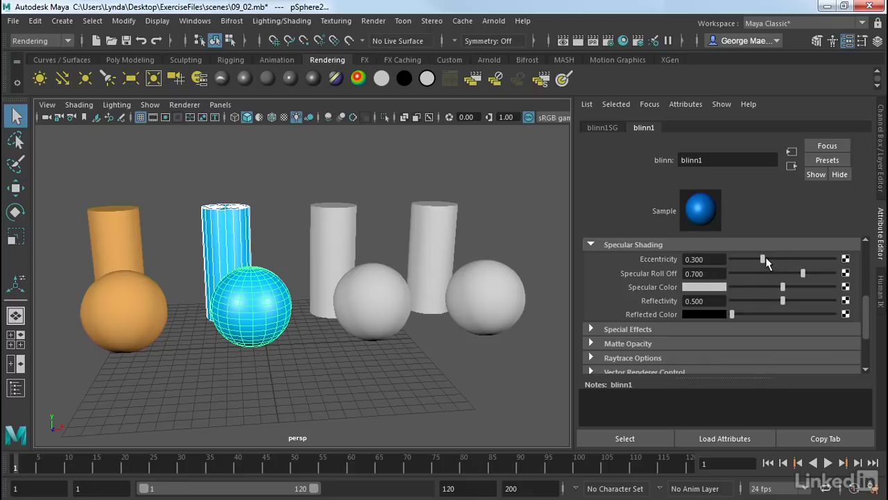
pyautogui.moveTo(764, 258); pyautogui.dragTo(827, 287)
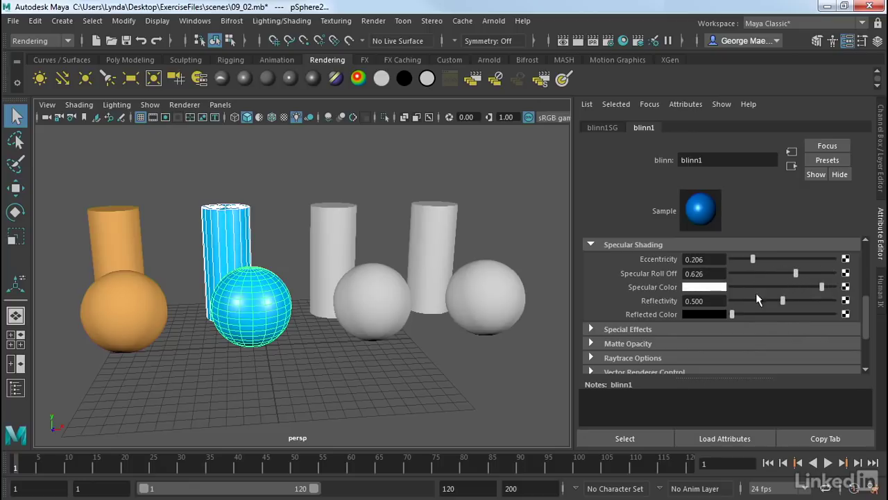
pyautogui.moveTo(757, 299)
pyautogui.mouseDown()
pyautogui.moveTo(735, 303)
pyautogui.moveTo(779, 297)
pyautogui.moveTo(751, 302)
pyautogui.mouseUp()
# - Assign a new Phong E material to the third cylinder and sphere from the left and color it purple with hue 295.38
pyautogui.click(401, 154)
pyautogui.moveTo(349, 293); pyautogui.dragTo(348, 300)
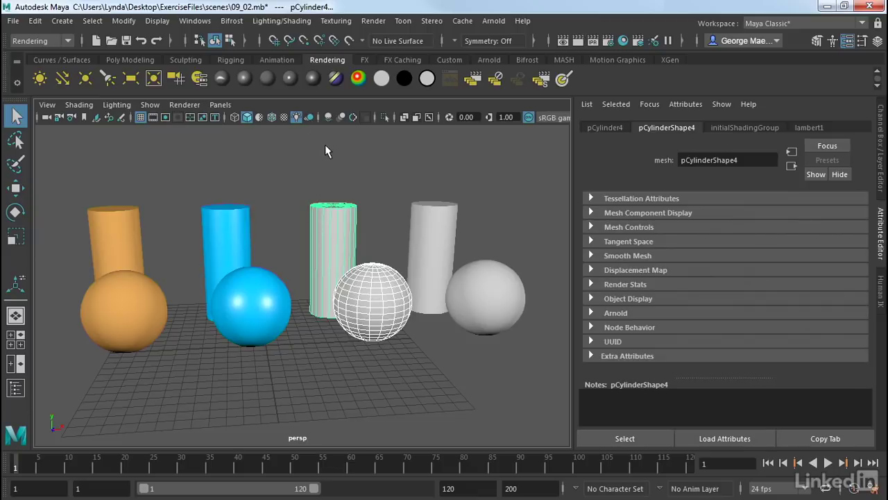
pyautogui.click(314, 82)
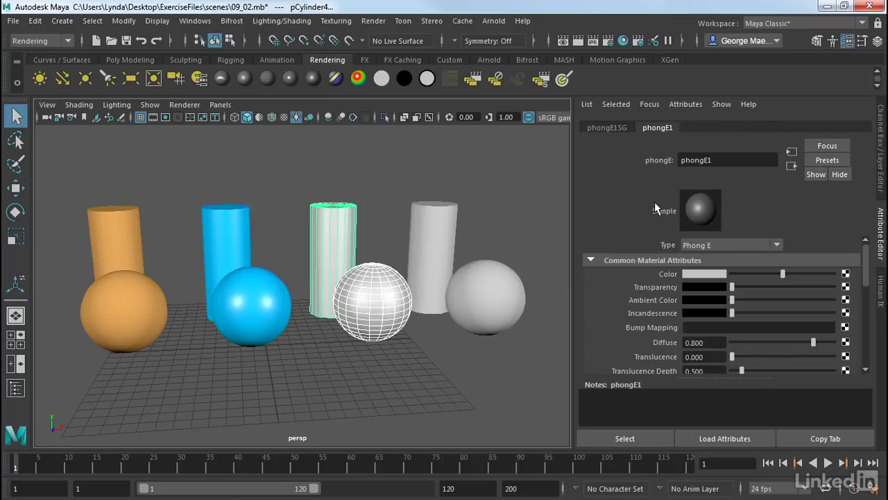
pyautogui.click(716, 275)
pyautogui.moveTo(681, 307); pyautogui.dragTo(736, 322)
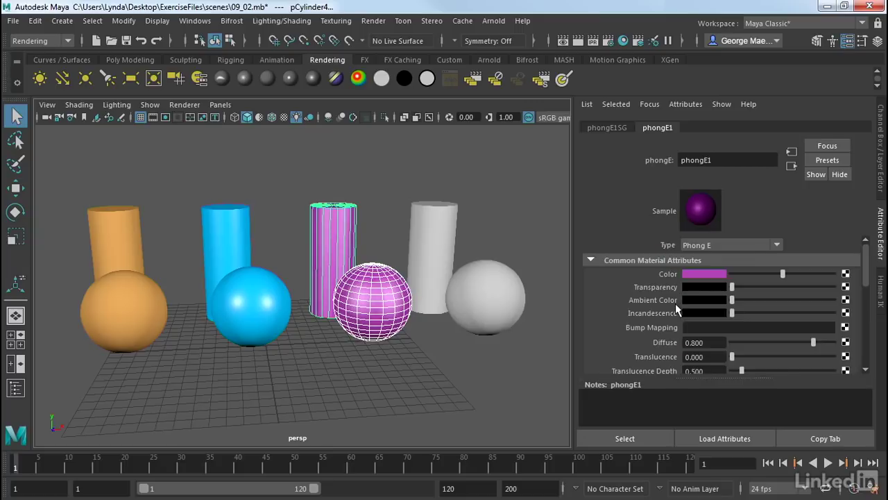
# - Set the purple Phong E's highlight size to 0.826, whiteness to white, specular color to near white and reflectivity to 0.168, and reduce its roughness
pyautogui.scroll(-5, 662, 310)
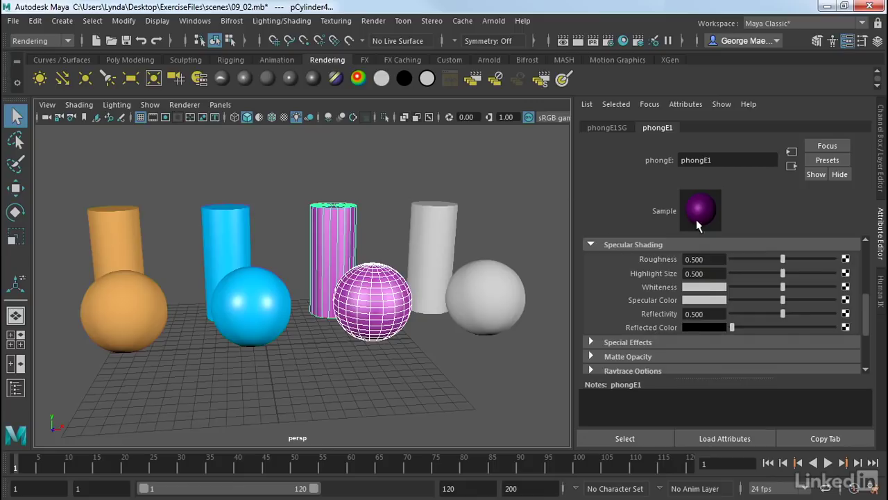
pyautogui.moveTo(781, 261); pyautogui.dragTo(835, 286)
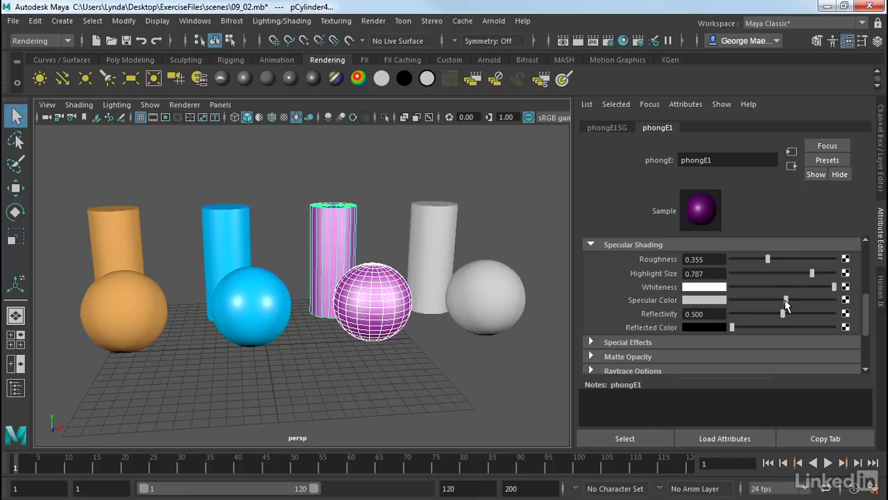
pyautogui.moveTo(786, 300); pyautogui.dragTo(810, 300)
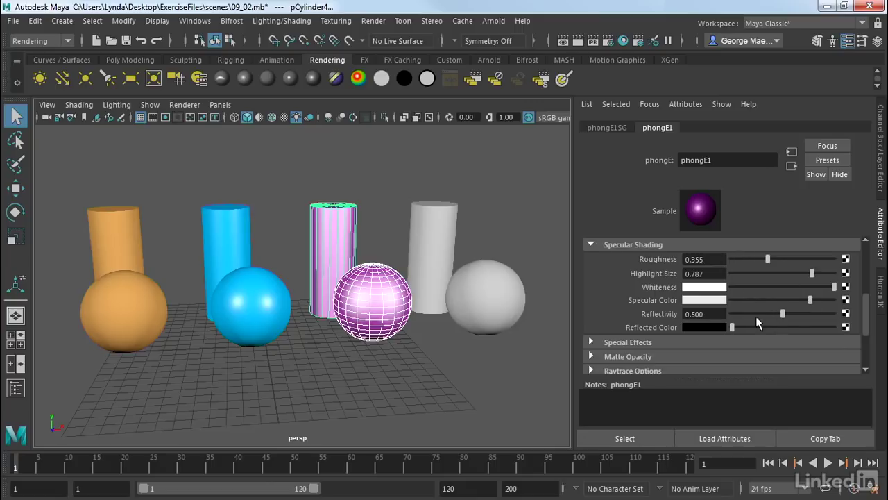
pyautogui.moveTo(761, 317); pyautogui.dragTo(749, 318)
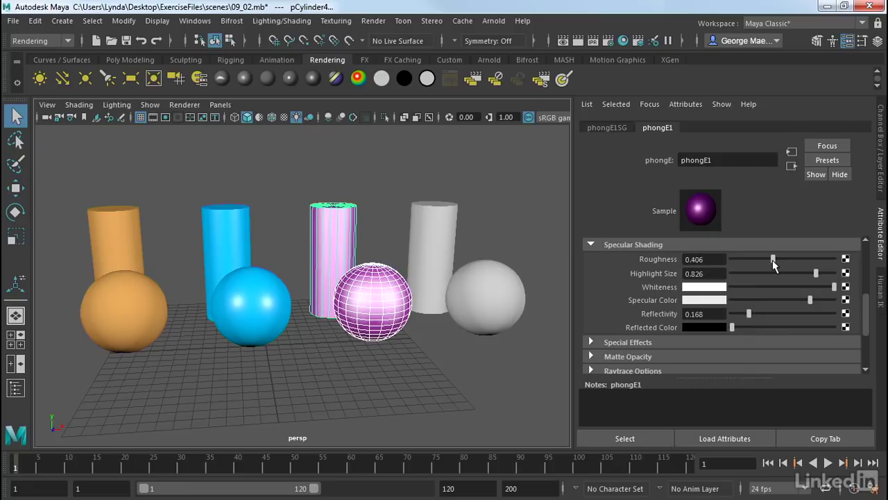
pyautogui.moveTo(772, 260); pyautogui.dragTo(768, 263)
# - Assign a new Anisotropic material to the rightmost cylinder and sphere and color it light green
pyautogui.click(504, 221)
pyautogui.moveTo(500, 221); pyautogui.dragTo(437, 310)
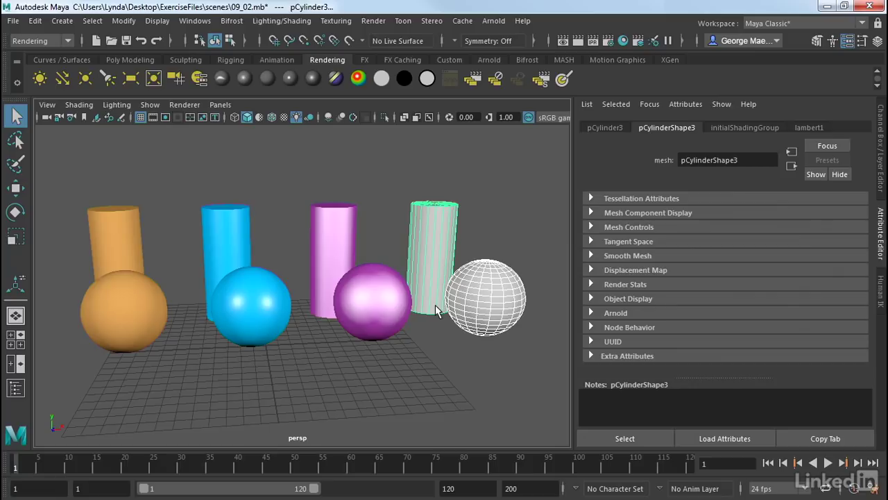
pyautogui.click(222, 80)
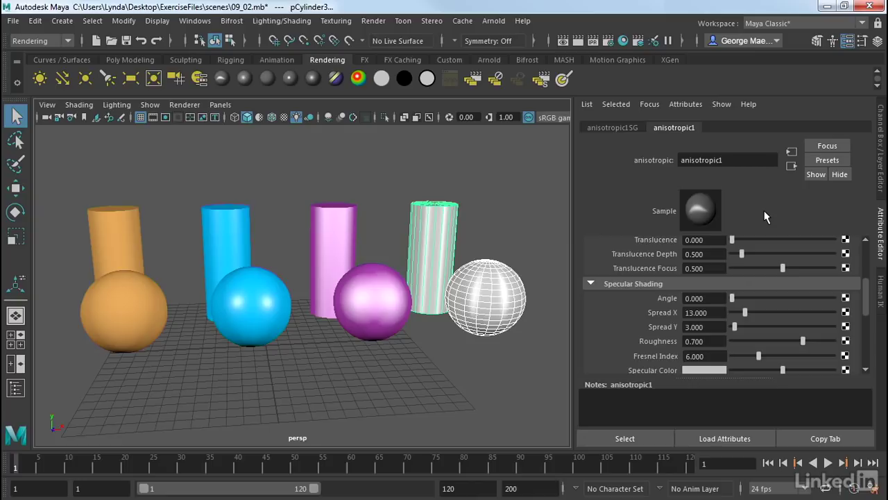
pyautogui.moveTo(867, 289); pyautogui.dragTo(863, 244)
pyautogui.click(712, 274)
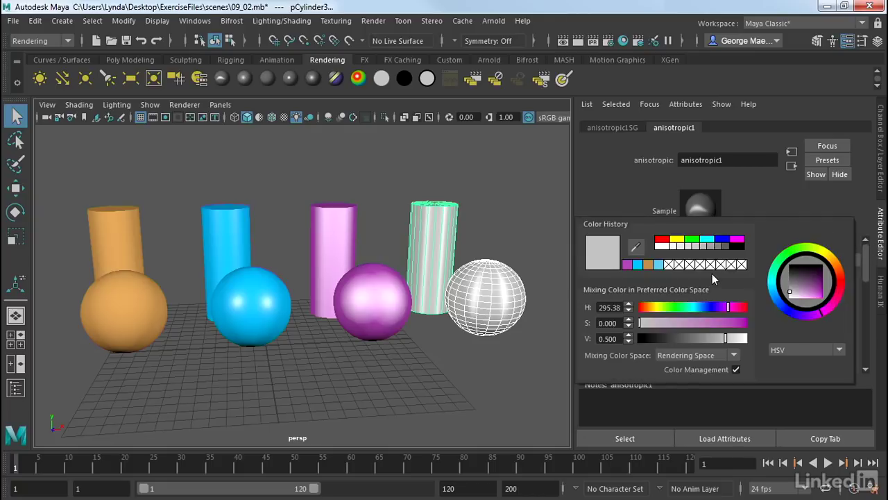
pyautogui.click(679, 239)
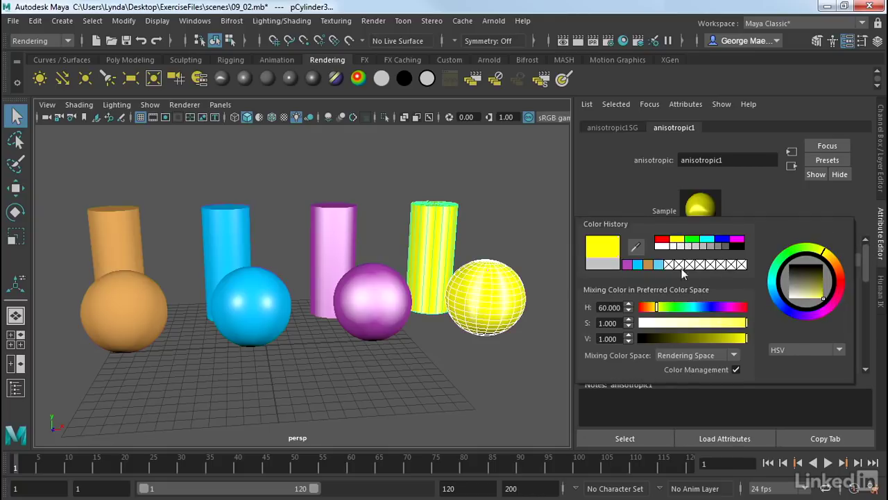
pyautogui.moveTo(665, 308); pyautogui.dragTo(678, 312)
pyautogui.click(710, 323)
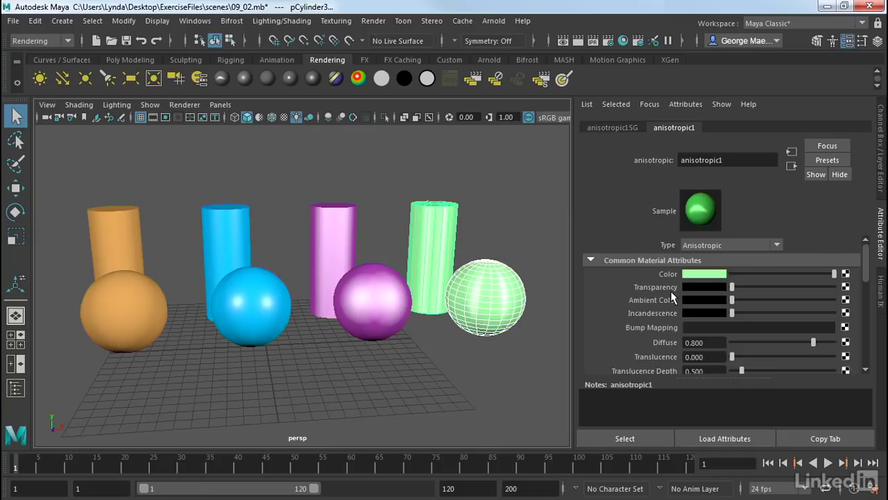
# - Try out the green Anisotropic material's angle, returning it to 0.000, and set Spread X to 25.881 and Spread Y to 1.389
pyautogui.scroll(-3, 672, 301)
pyautogui.scroll(-1, 671, 308)
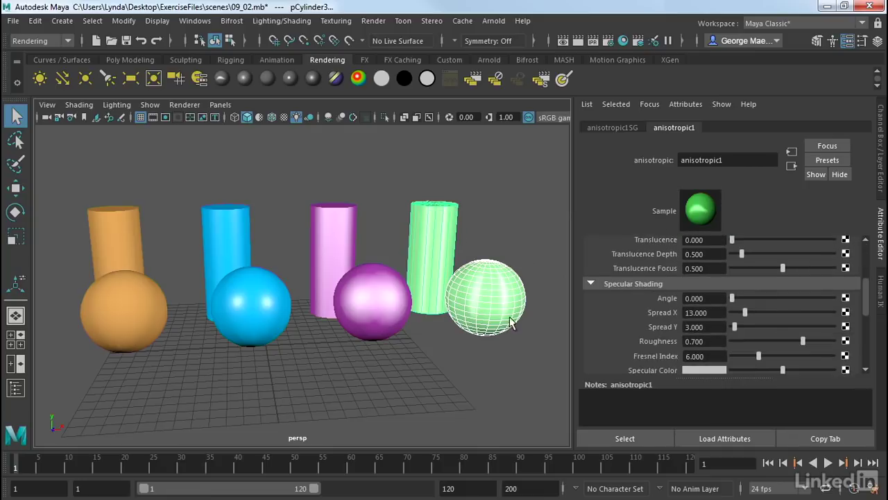
pyautogui.click(532, 344)
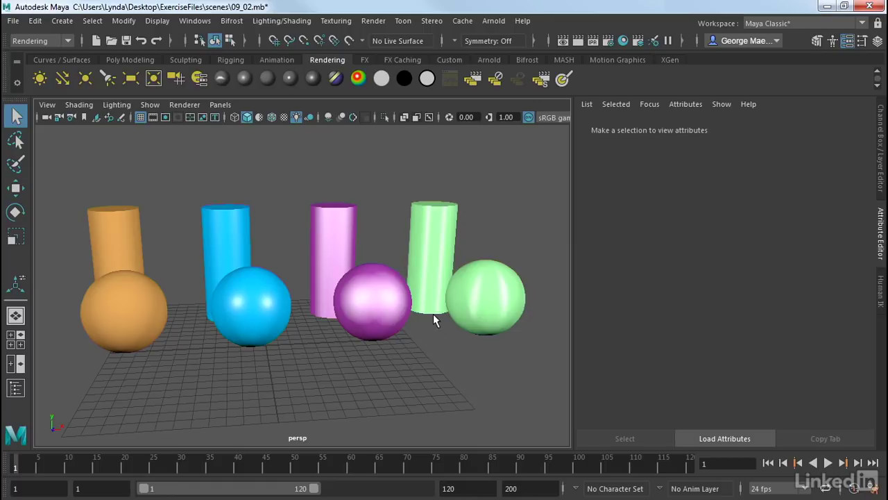
pyautogui.click(489, 288)
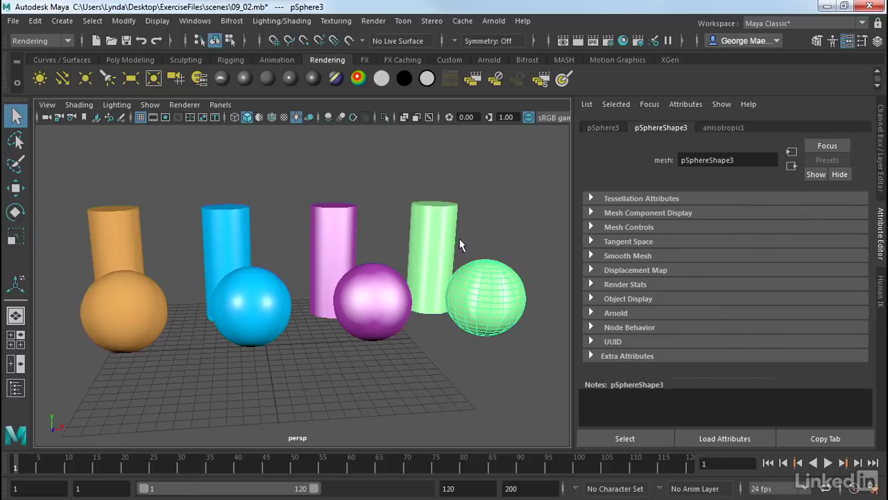
pyautogui.click(438, 241)
pyautogui.click(486, 290)
pyautogui.click(723, 127)
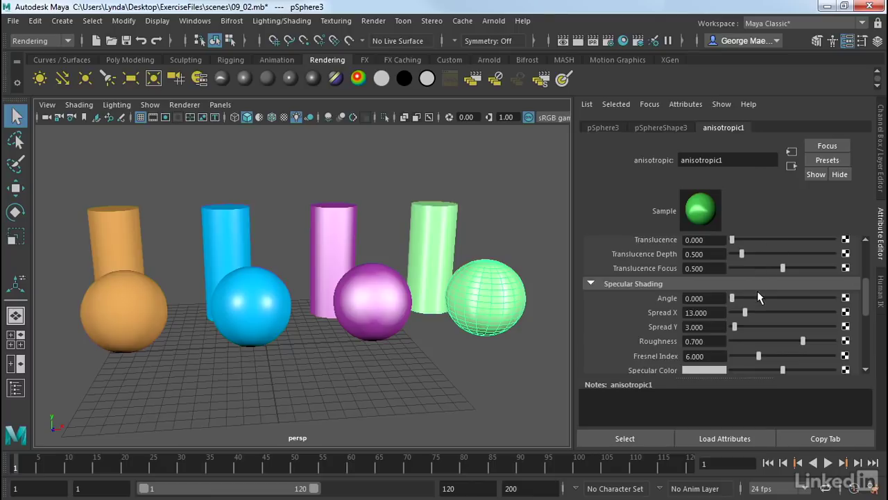
pyautogui.moveTo(732, 298)
pyautogui.mouseDown()
pyautogui.moveTo(776, 298)
pyautogui.moveTo(721, 300)
pyautogui.mouseUp()
pyautogui.moveTo(746, 313); pyautogui.dragTo(733, 327)
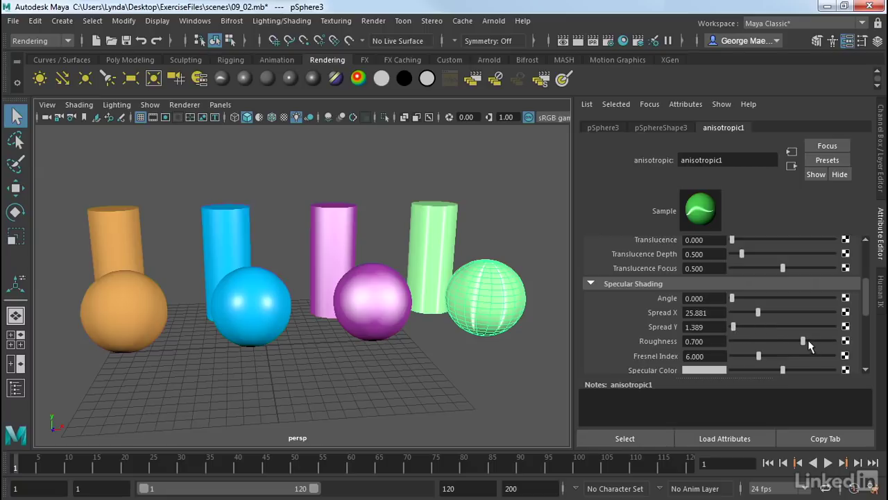
# - Set the green Anisotropic material's roughness to 0.578 and Fresnel index to 6.092, and brighten its specular color to near white
pyautogui.moveTo(803, 341); pyautogui.dragTo(759, 356)
pyautogui.scroll(-2, 771, 305)
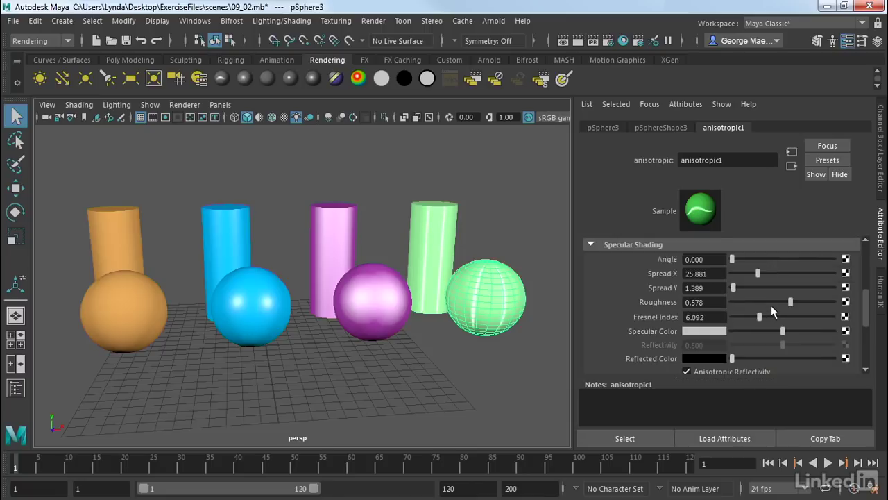
pyautogui.moveTo(782, 330); pyautogui.dragTo(804, 339)
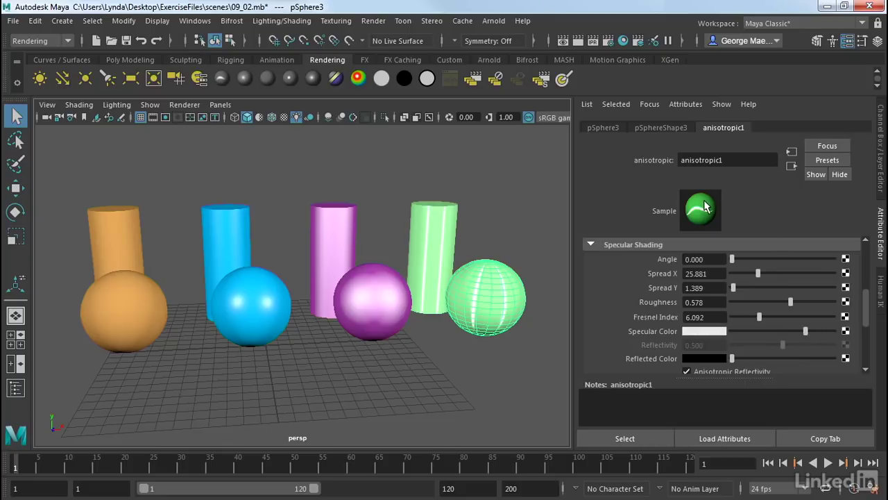